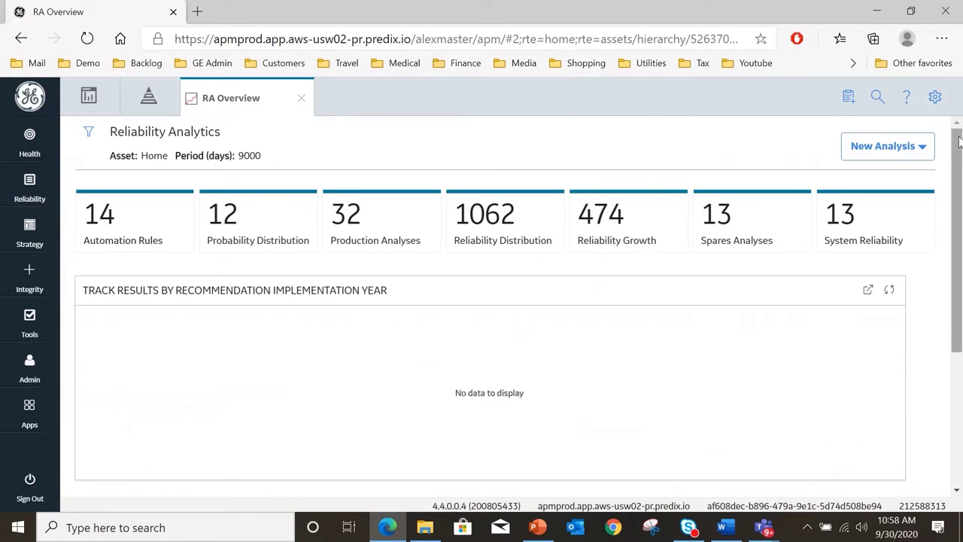
Scroll down to the Top 10 Bad Actors panel and open that chart in a separate tab
{"action": "scroll", "coordinate": [959, 143], "scroll_direction": "down", "scroll_amount": 2}
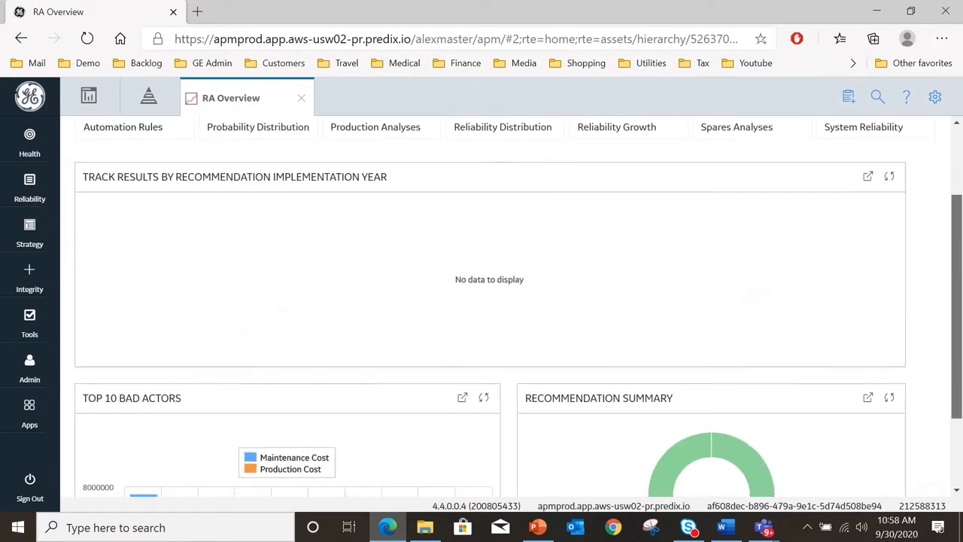
{"action": "scroll", "coordinate": [518, 306], "scroll_direction": "down", "scroll_amount": 3}
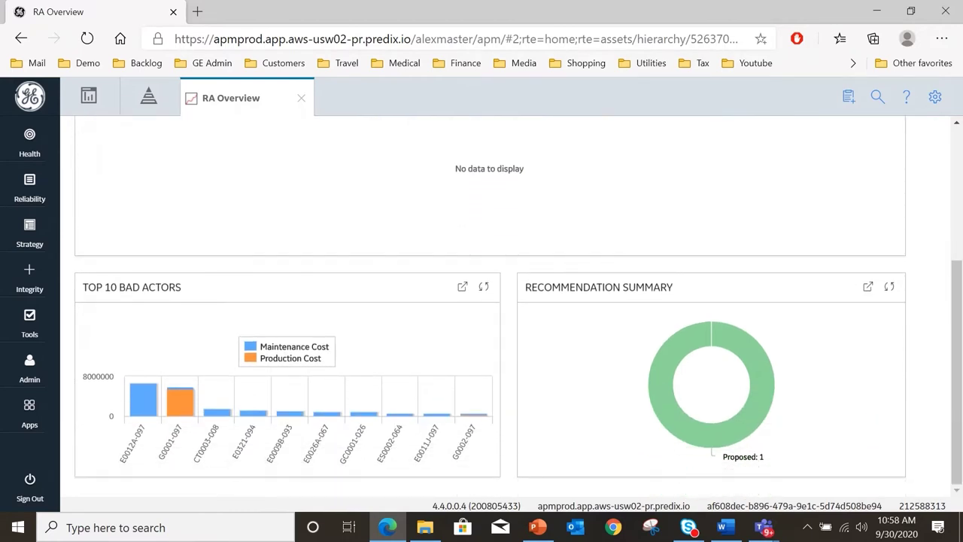
{"action": "left_click", "coordinate": [463, 288]}
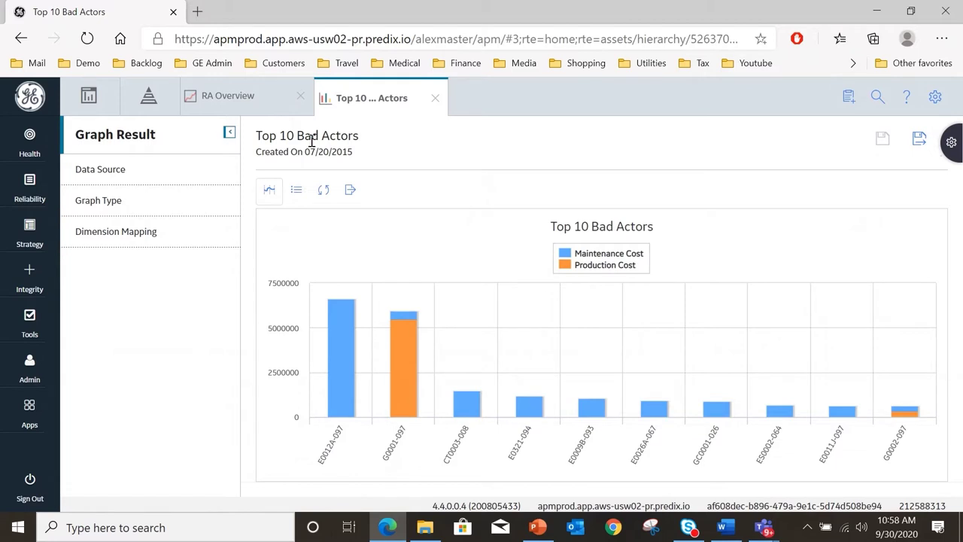
{"action": "mouse_move", "coordinate": [397, 333]}
From the RA Overview, open Reliability Distribution and filter Analysis ID to G0001-097
{"action": "left_click", "coordinate": [239, 101]}
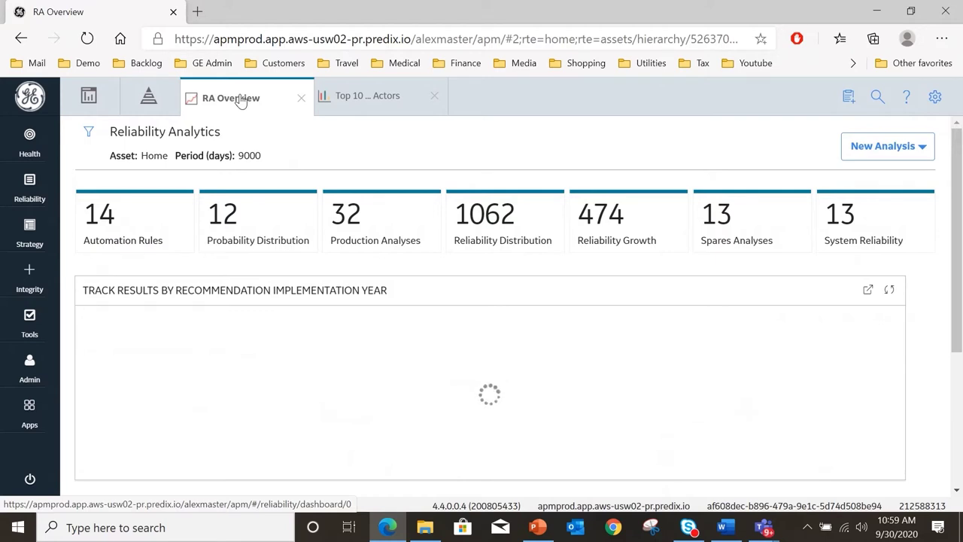
{"action": "left_click", "coordinate": [509, 214]}
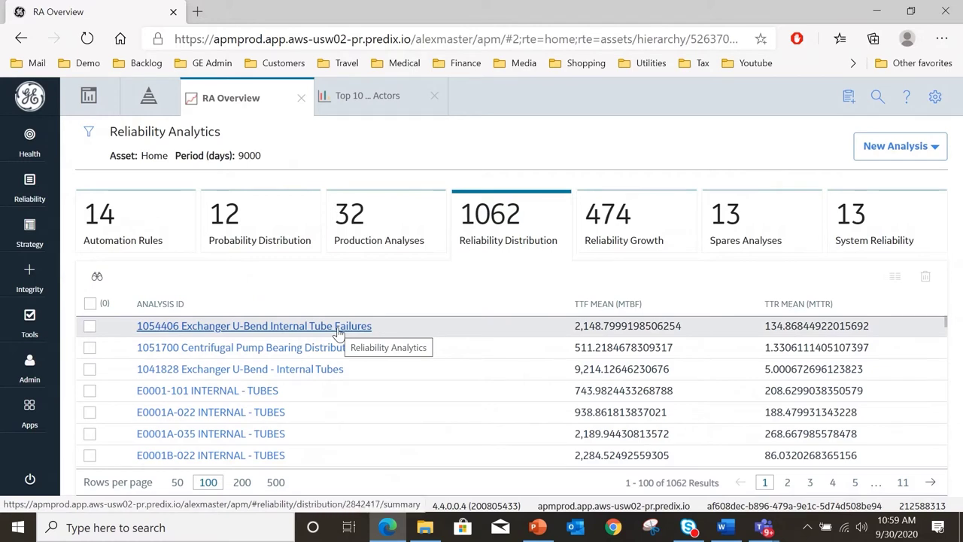
{"action": "left_click", "coordinate": [96, 277]}
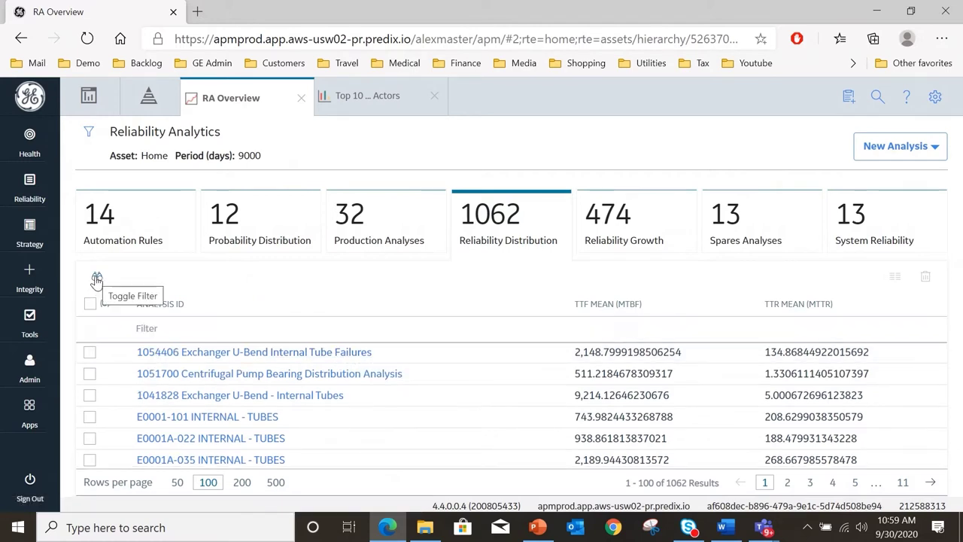
{"action": "left_click", "coordinate": [173, 328]}
{"action": "type", "text": "G-00"}
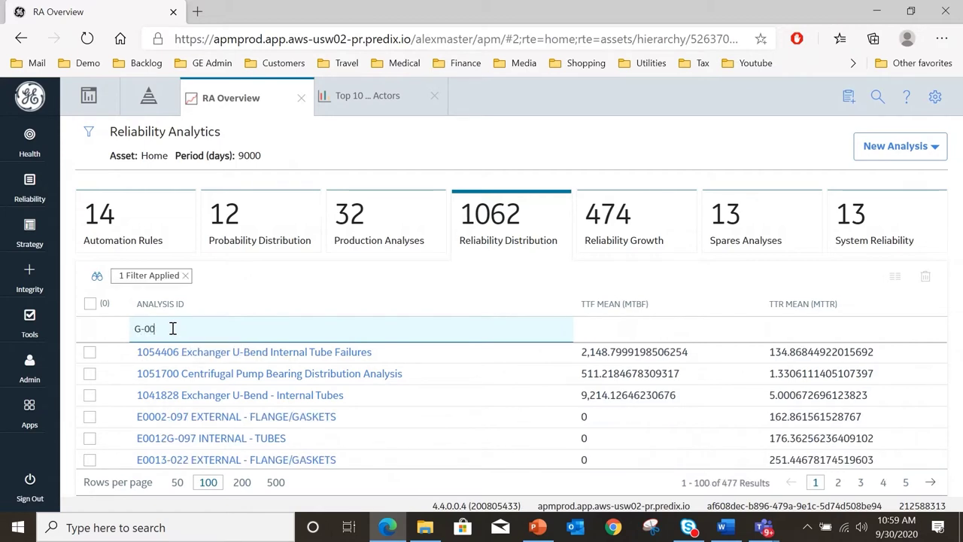
{"action": "type", "text": "01-097"}
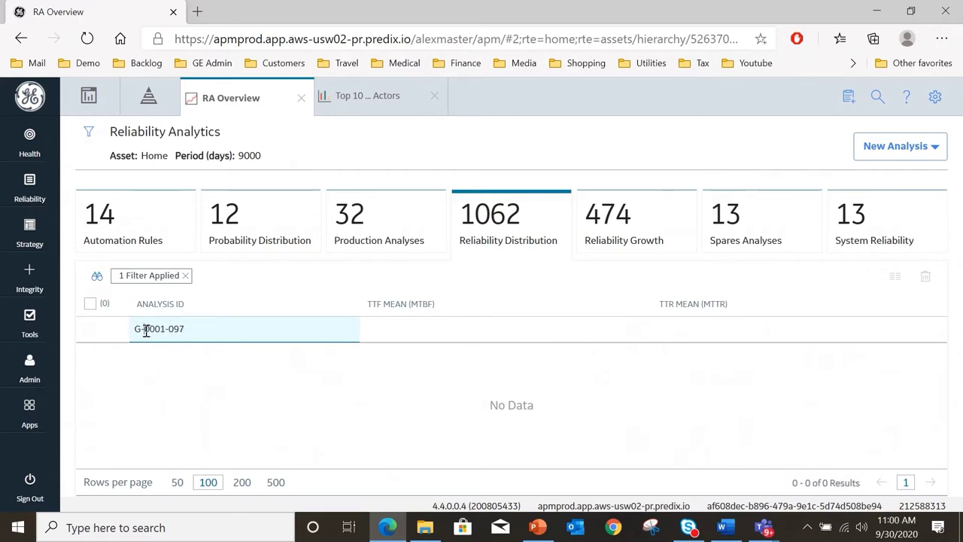
{"action": "left_click", "coordinate": [146, 329]}
{"action": "key", "text": "BackSpace"}
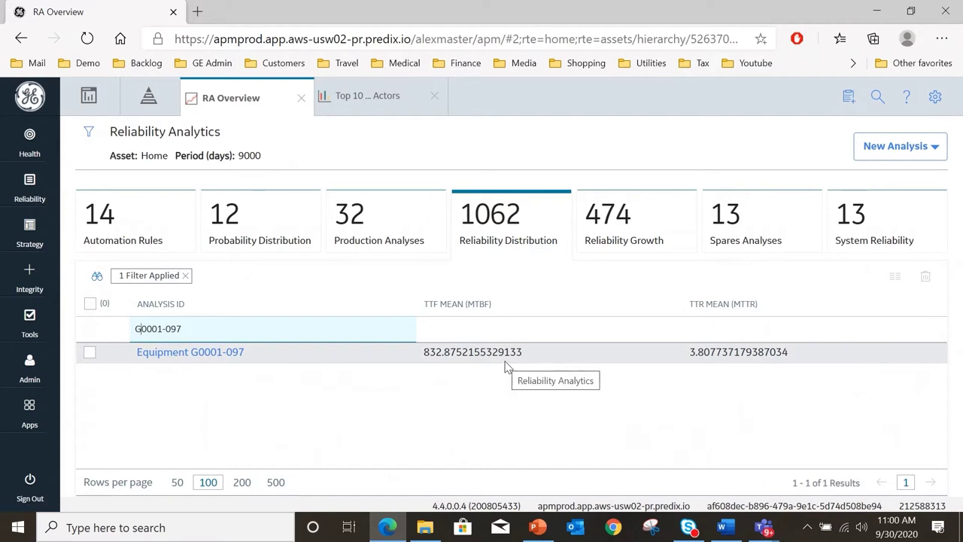
Open the Equipment G0001-097 - TTF analysis from the Analysis ID column
{"action": "left_click", "coordinate": [191, 358]}
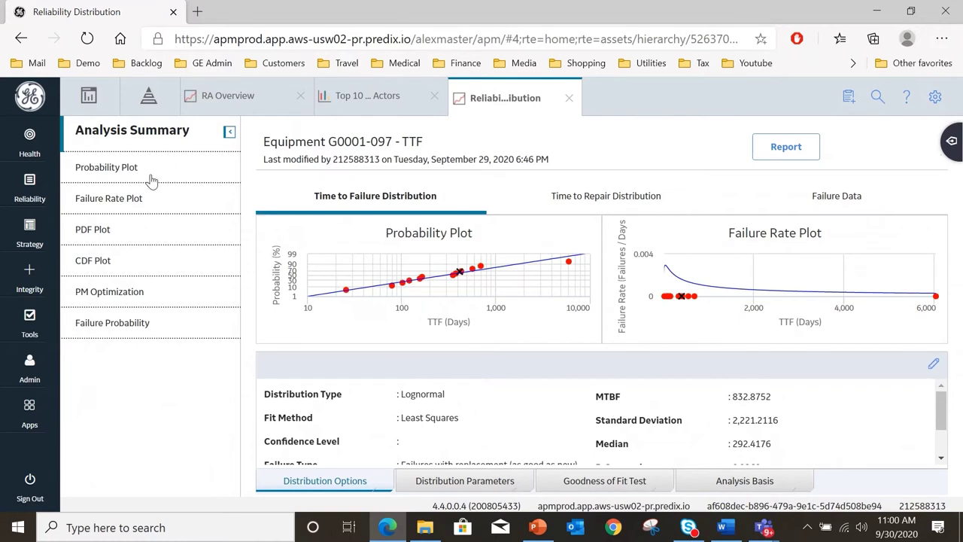
View G0001-097's full Probability Plot, then open its failure data in the Data Editor
{"action": "left_click", "coordinate": [126, 171]}
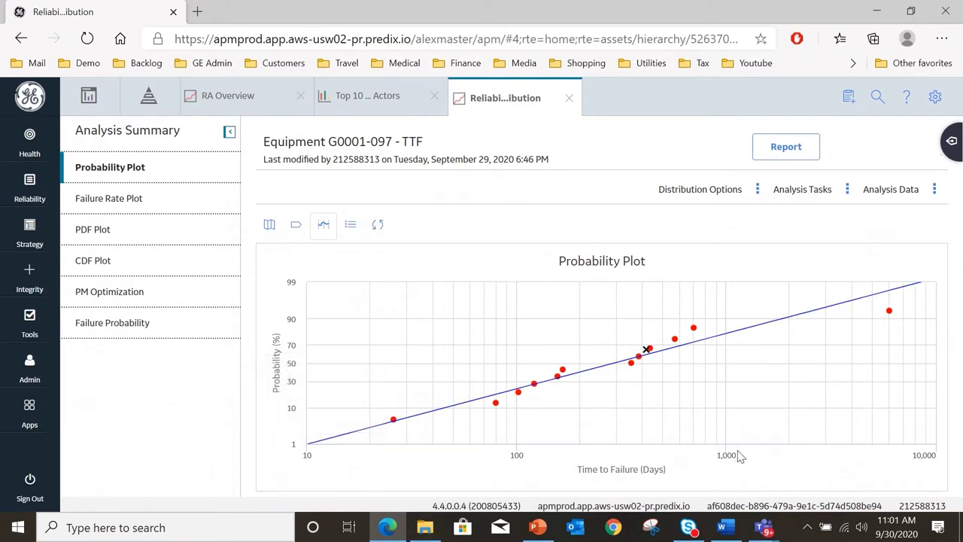
{"action": "mouse_move", "coordinate": [726, 331]}
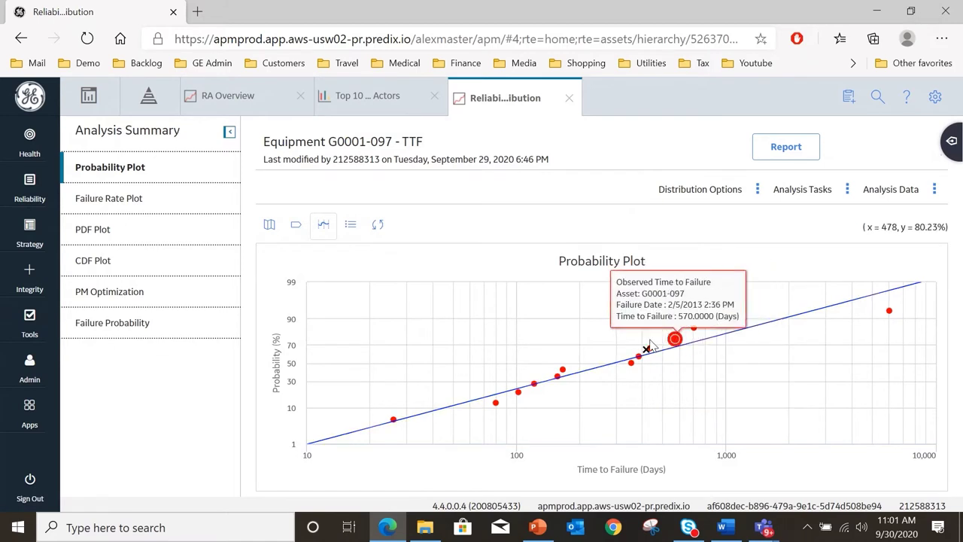
{"action": "left_click", "coordinate": [935, 190]}
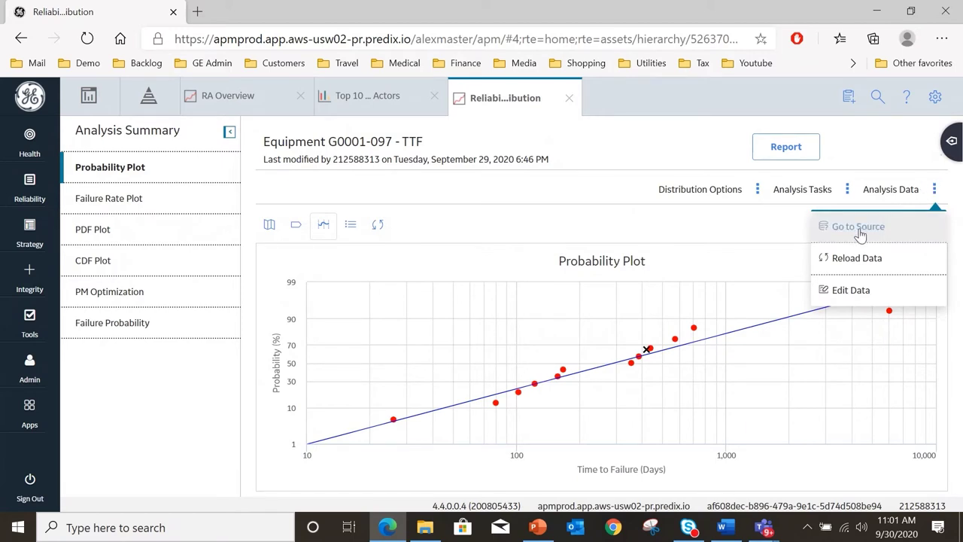
{"action": "left_click", "coordinate": [850, 292]}
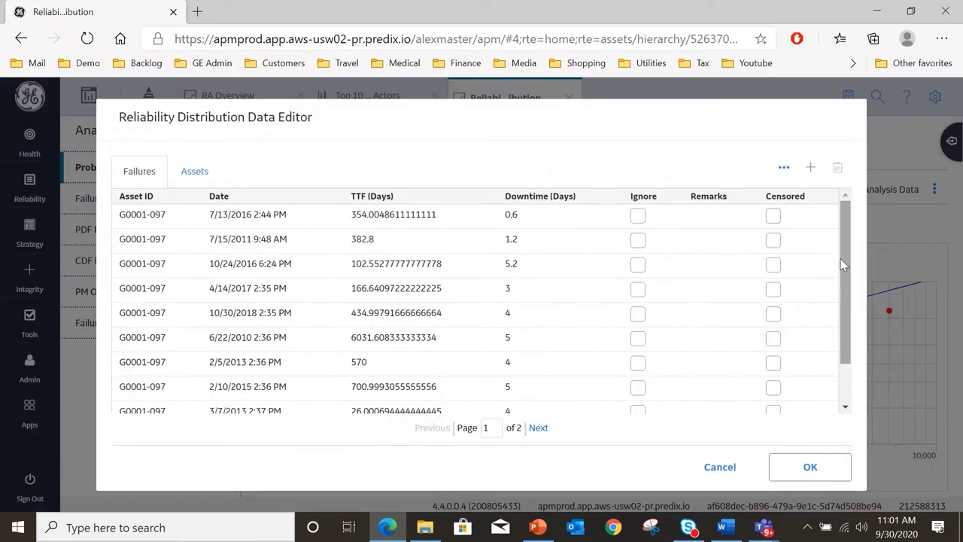
Scroll through the Failures table's dates, TTF and downtime values, then cancel the editor
{"action": "left_click_drag", "start_coordinate": [841, 263], "coordinate": [851, 243]}
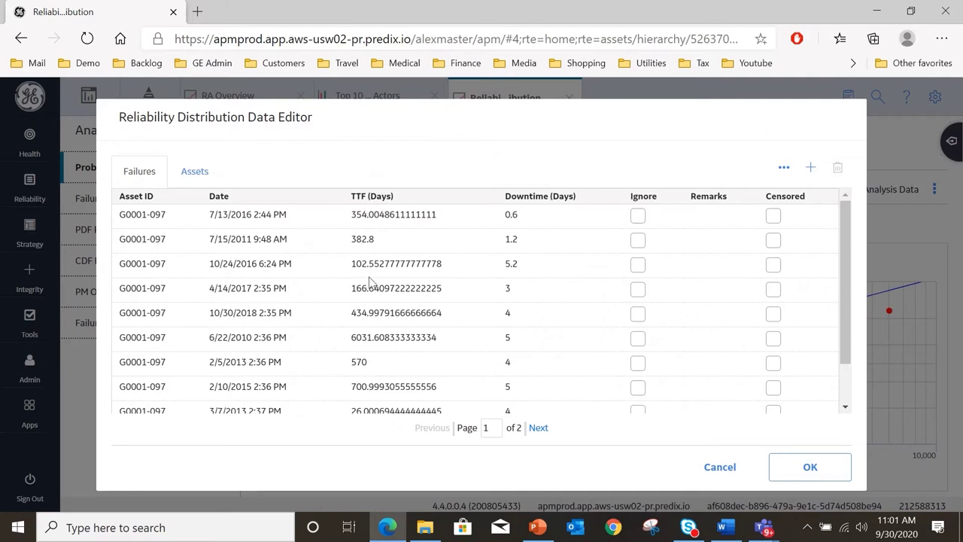
{"action": "mouse_move", "coordinate": [846, 234]}
{"action": "left_mouse_down"}
{"action": "mouse_move", "coordinate": [853, 303]}
{"action": "mouse_move", "coordinate": [849, 232]}
{"action": "left_mouse_up"}
{"action": "left_click", "coordinate": [724, 463]}
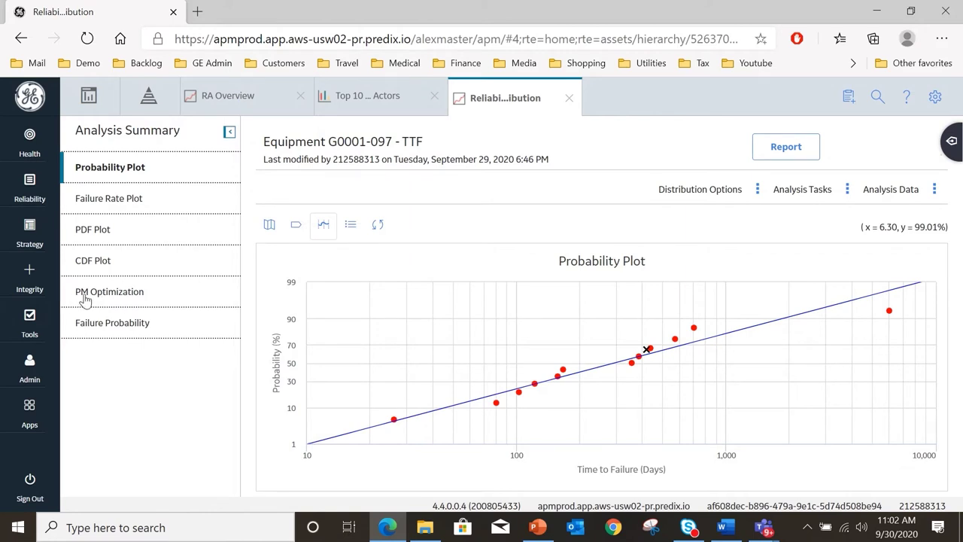
Show PM Optimization, giving a 1,026.75-day optimal interval at $41.10 per day
{"action": "left_click", "coordinate": [115, 300]}
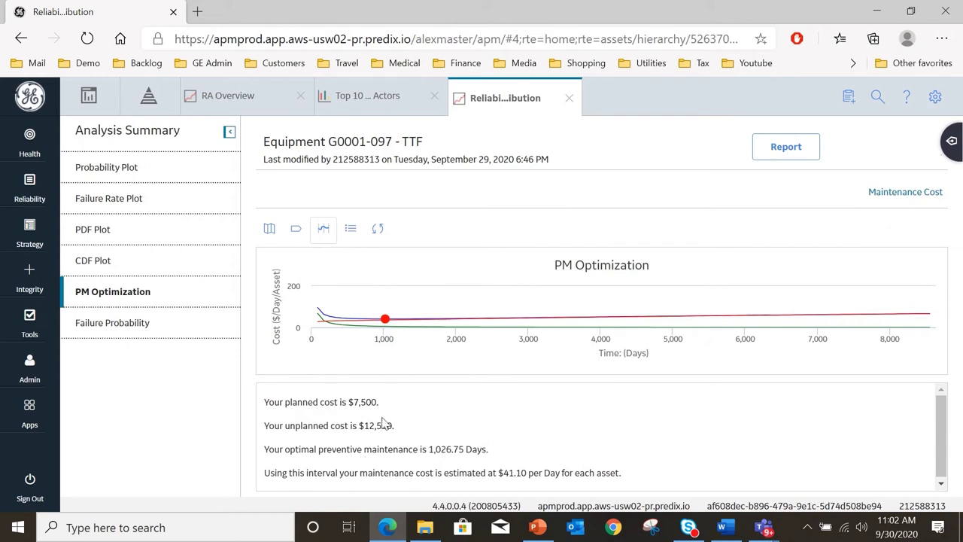
Review Maintenance Cost (planned 7,500, unplanned 12,500) and close it unchanged
{"action": "left_click", "coordinate": [906, 194]}
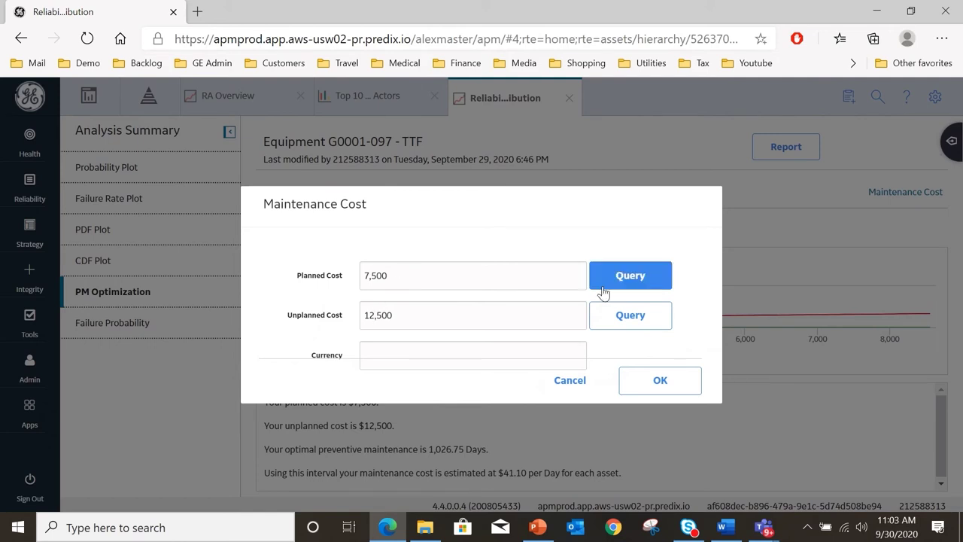
{"action": "left_click", "coordinate": [599, 381]}
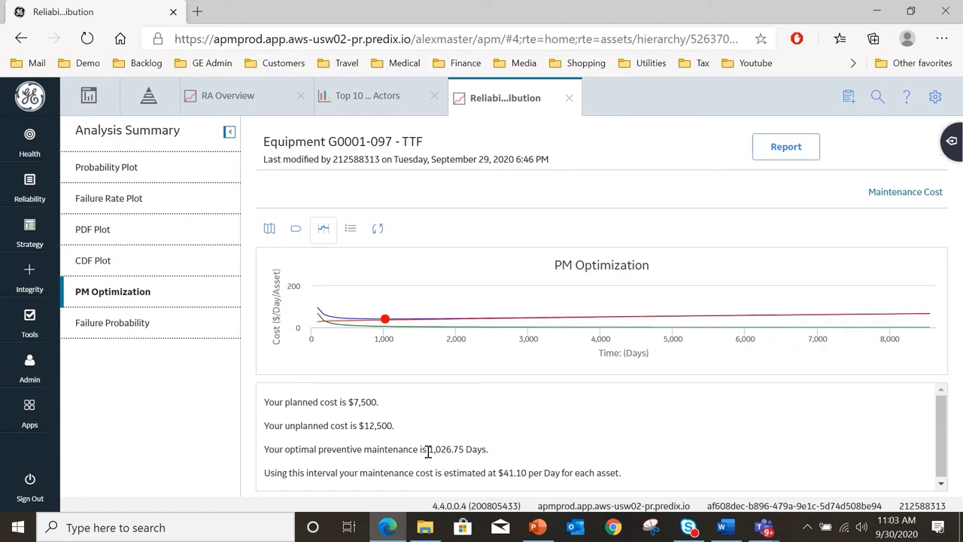
{"action": "left_click", "coordinate": [952, 141]}
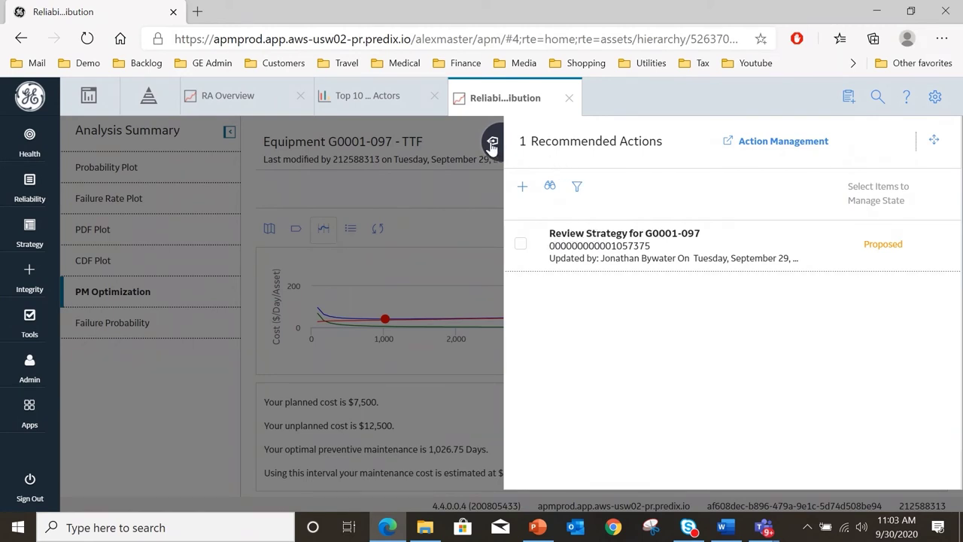
{"action": "left_click", "coordinate": [492, 143]}
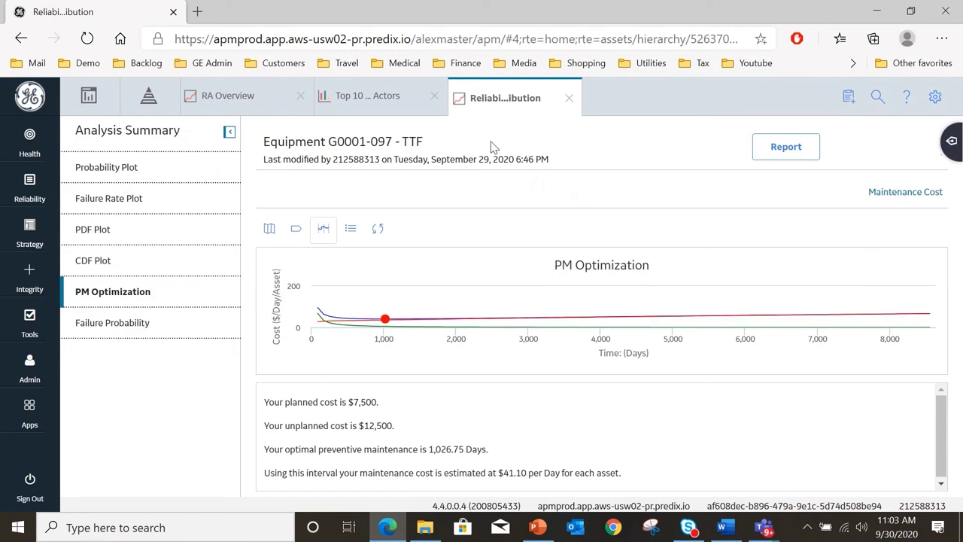
Open Asset Strategy Management and set its hierarchy scope to Home
{"action": "mouse_move", "coordinate": [26, 233]}
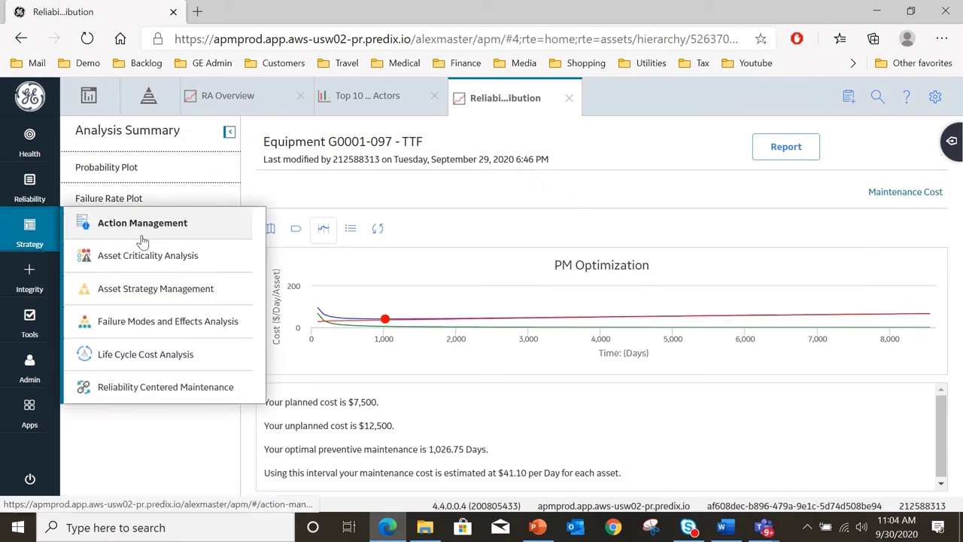
{"action": "left_click", "coordinate": [144, 289]}
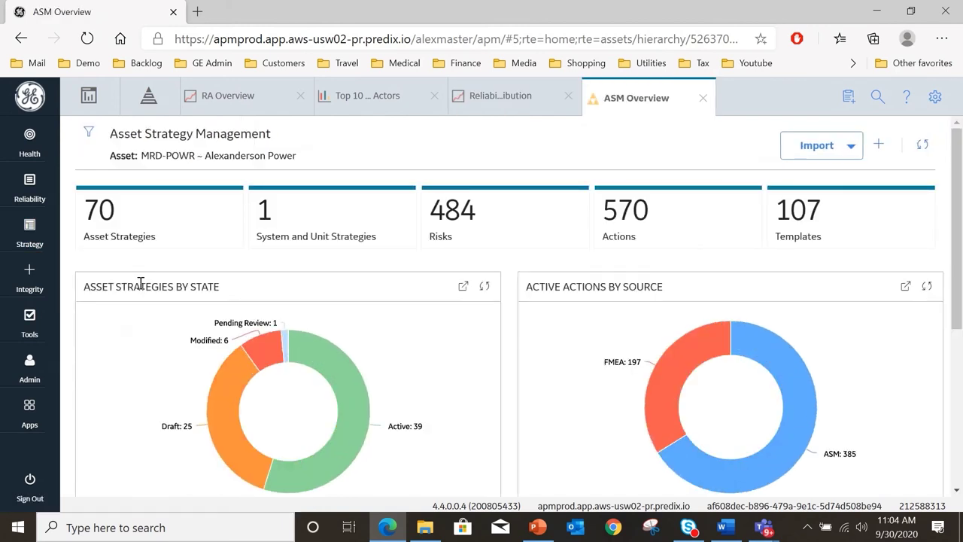
{"action": "left_click", "coordinate": [89, 134]}
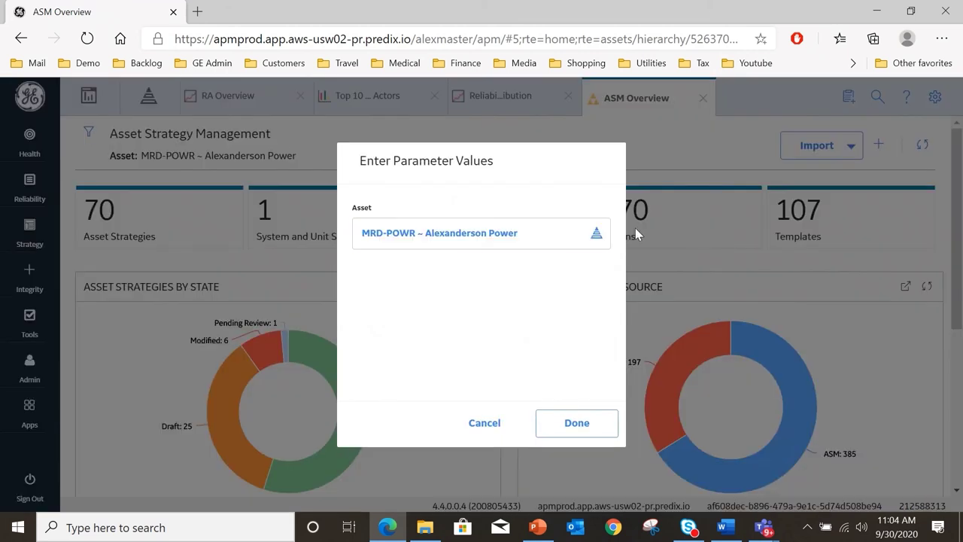
{"action": "left_click", "coordinate": [596, 237]}
{"action": "left_click", "coordinate": [377, 294]}
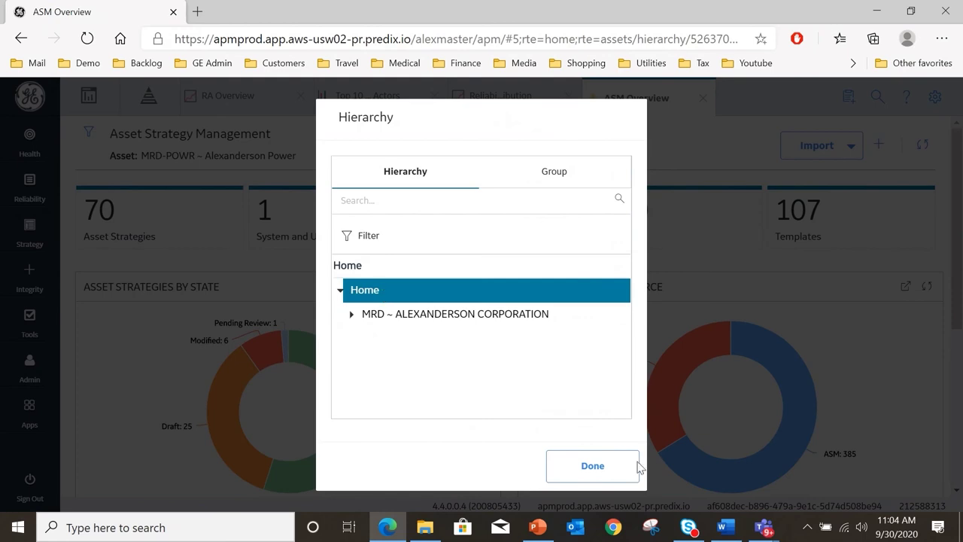
{"action": "left_click", "coordinate": [606, 468]}
{"action": "left_click", "coordinate": [578, 429]}
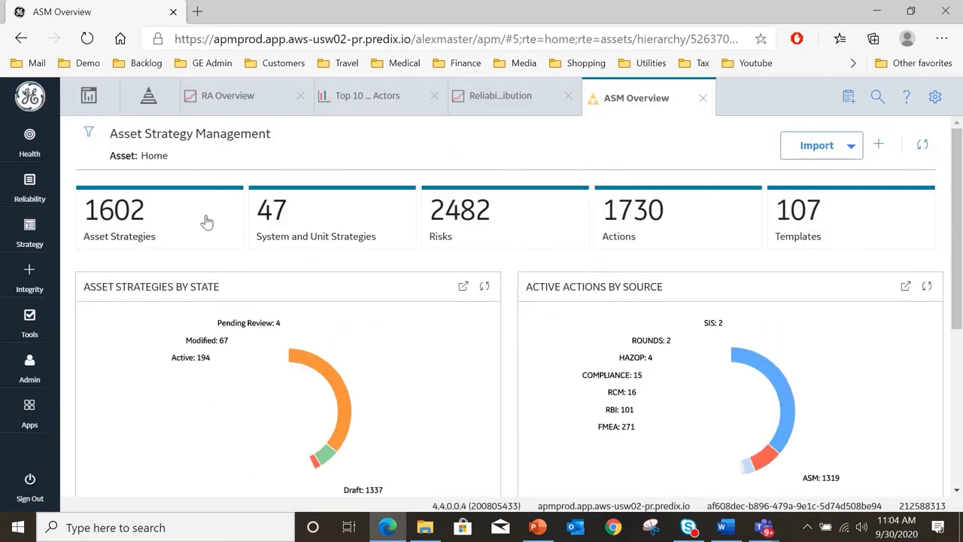
Filter Asset Strategies by G0001-097, open that strategy and show its Recommended Actions
{"action": "left_click", "coordinate": [114, 216]}
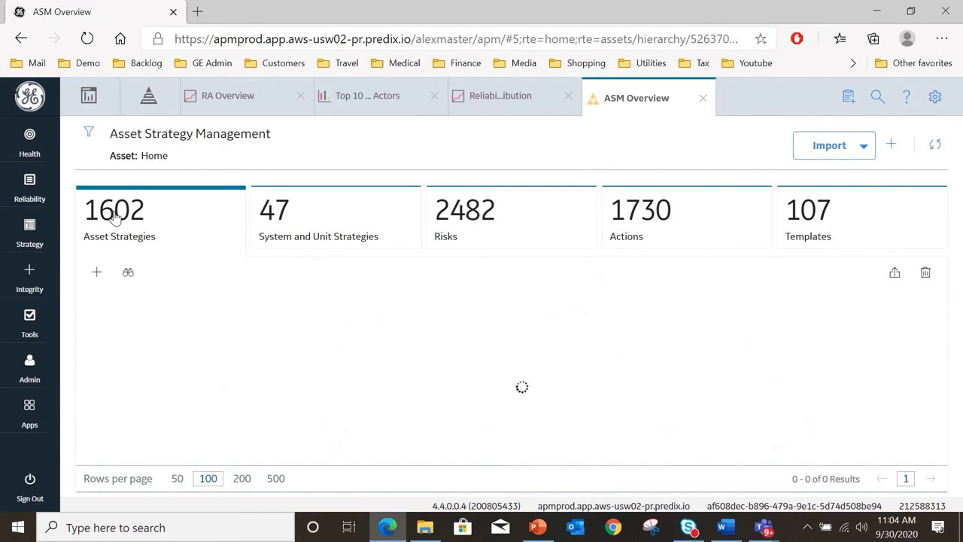
{"action": "left_click", "coordinate": [128, 274]}
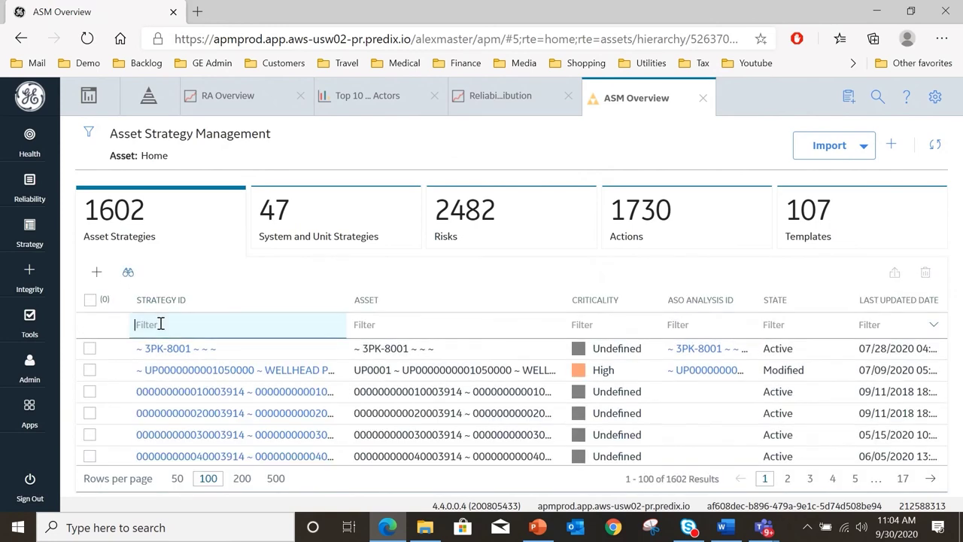
{"action": "type", "text": "G0001-09"}
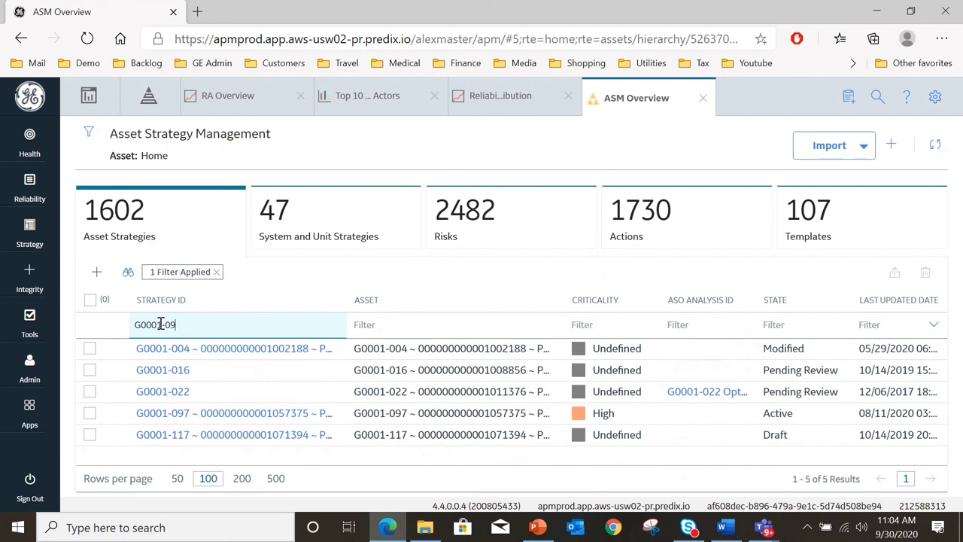
{"action": "type", "text": "7"}
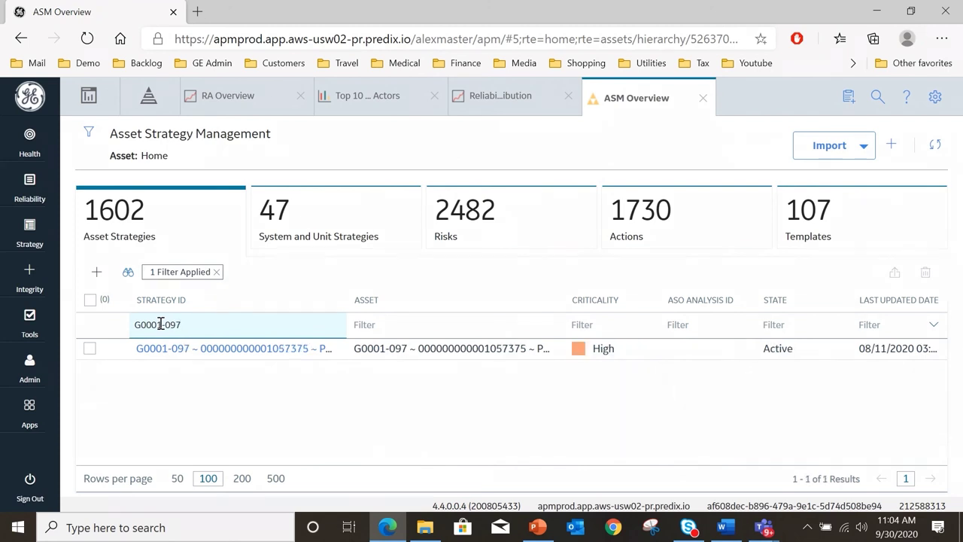
{"action": "left_click", "coordinate": [216, 350]}
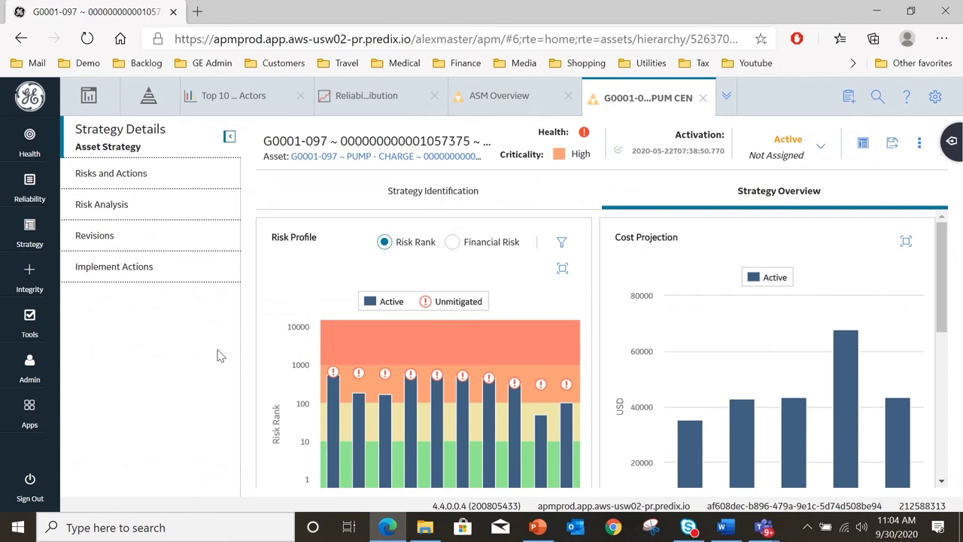
{"action": "left_click", "coordinate": [954, 145]}
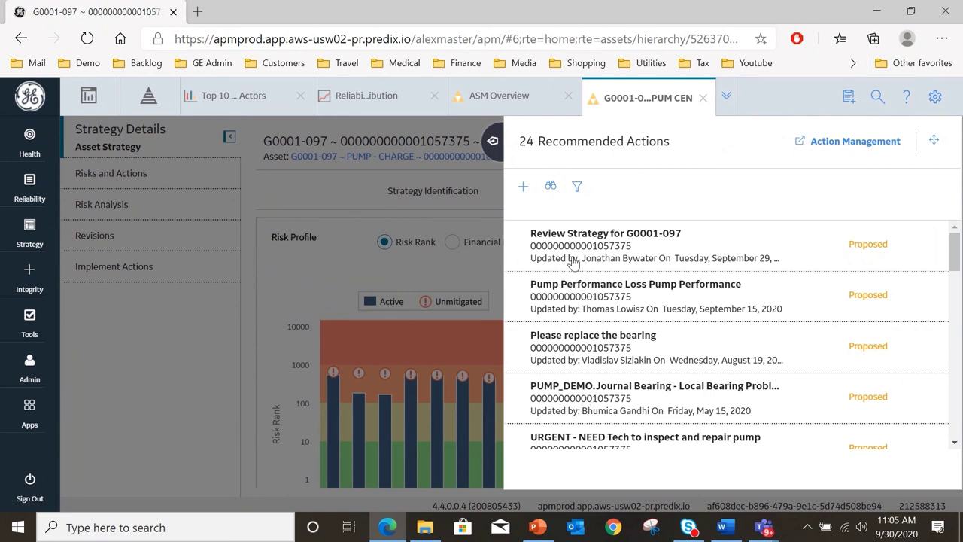
{"action": "left_click", "coordinate": [493, 141]}
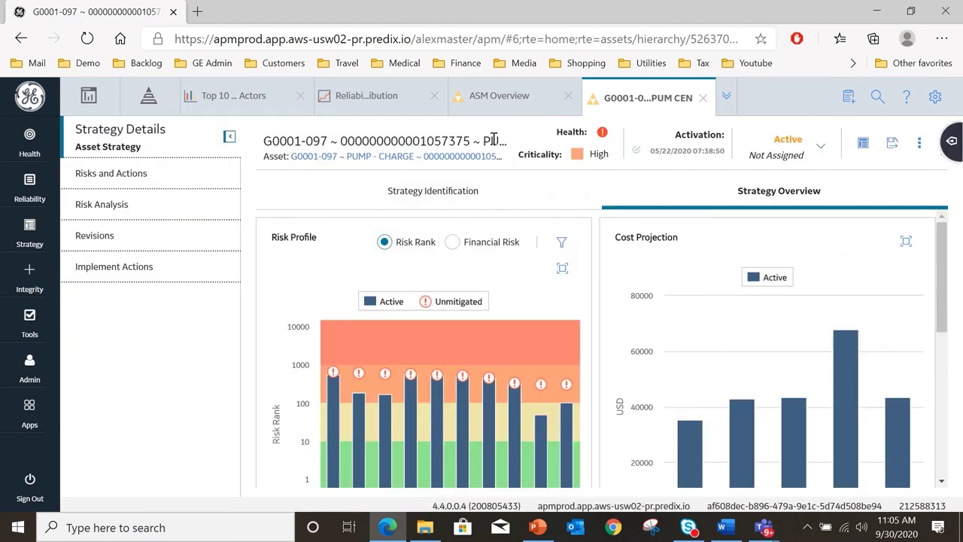